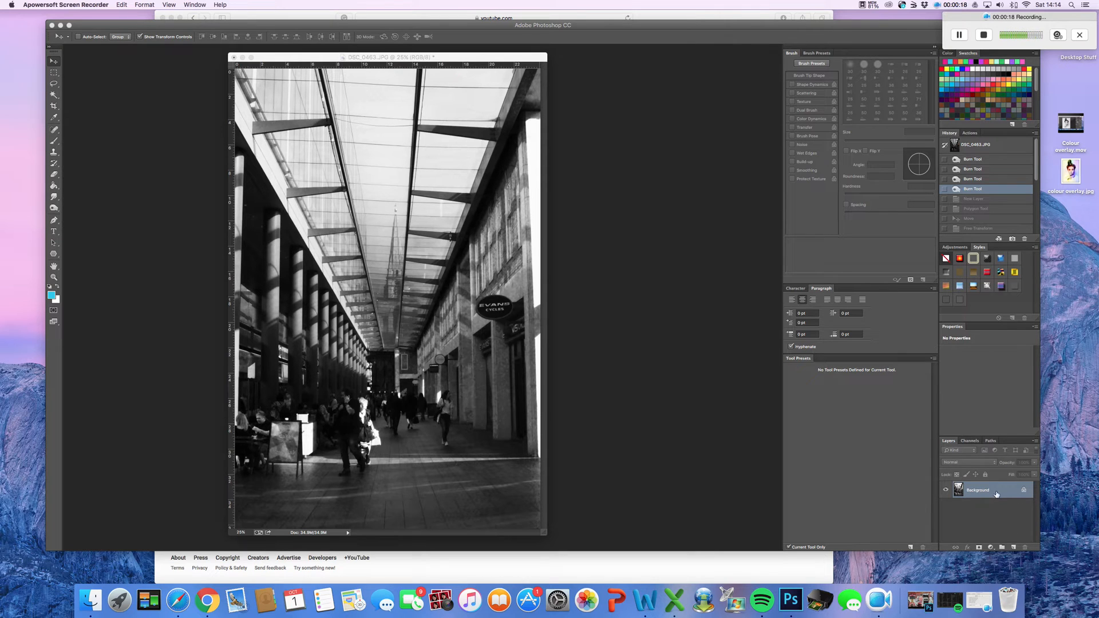
Add a new layer above the background photo and name it Shape
click(1014, 548)
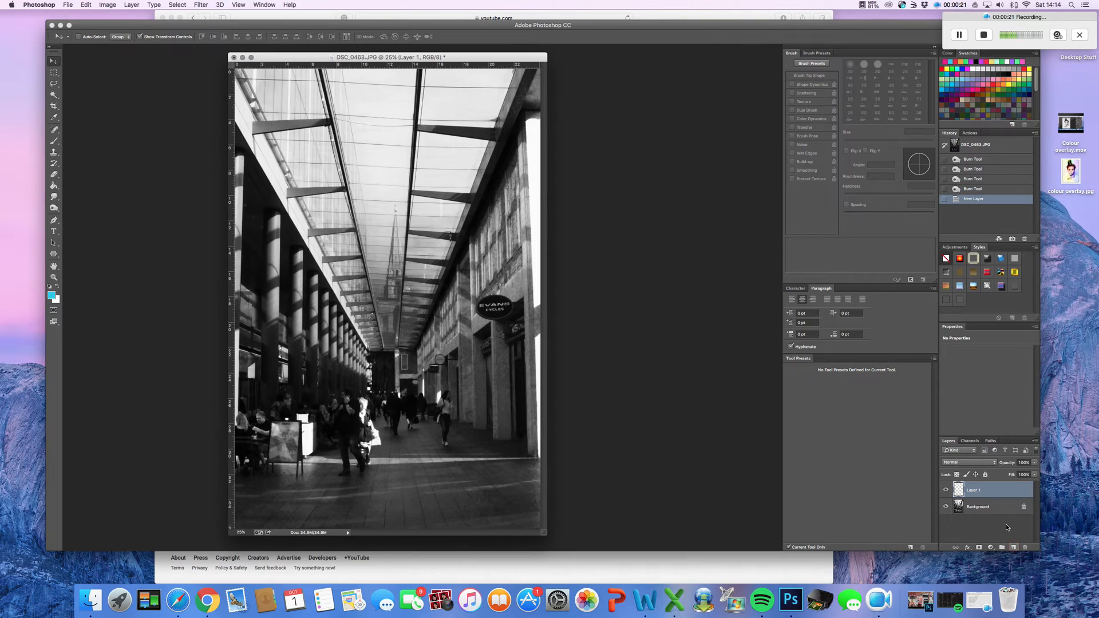
double_click(977, 491)
key(BackSpace)
key(Return)
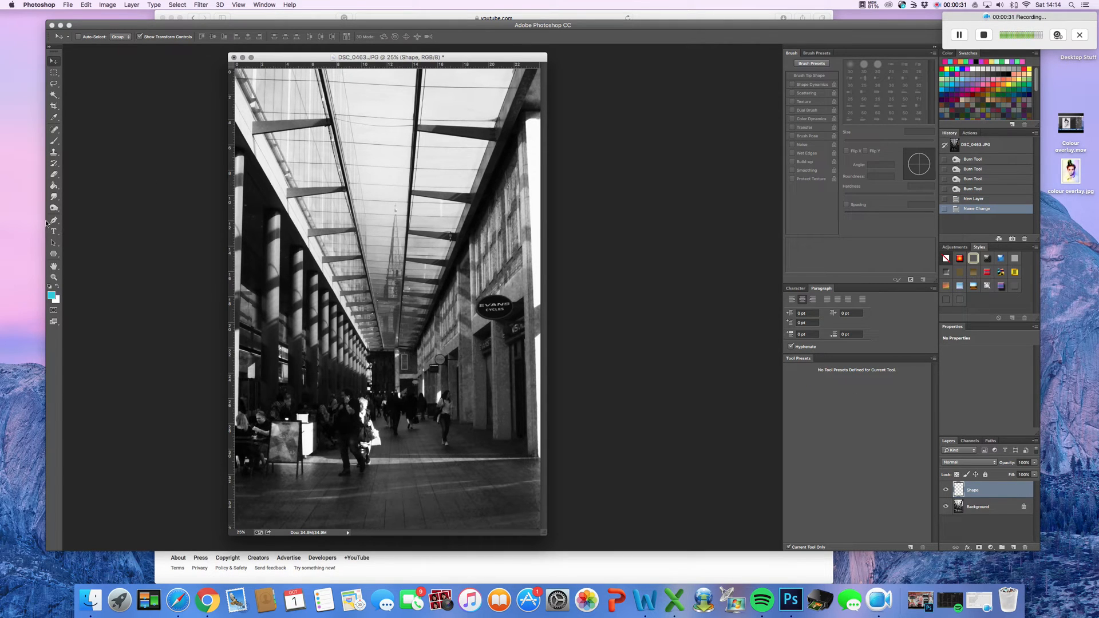
Draw a pink three-sided polygon about 1635 by 1424 px on the Shape layer and move it to the centre, over the glass roof
click(54, 255)
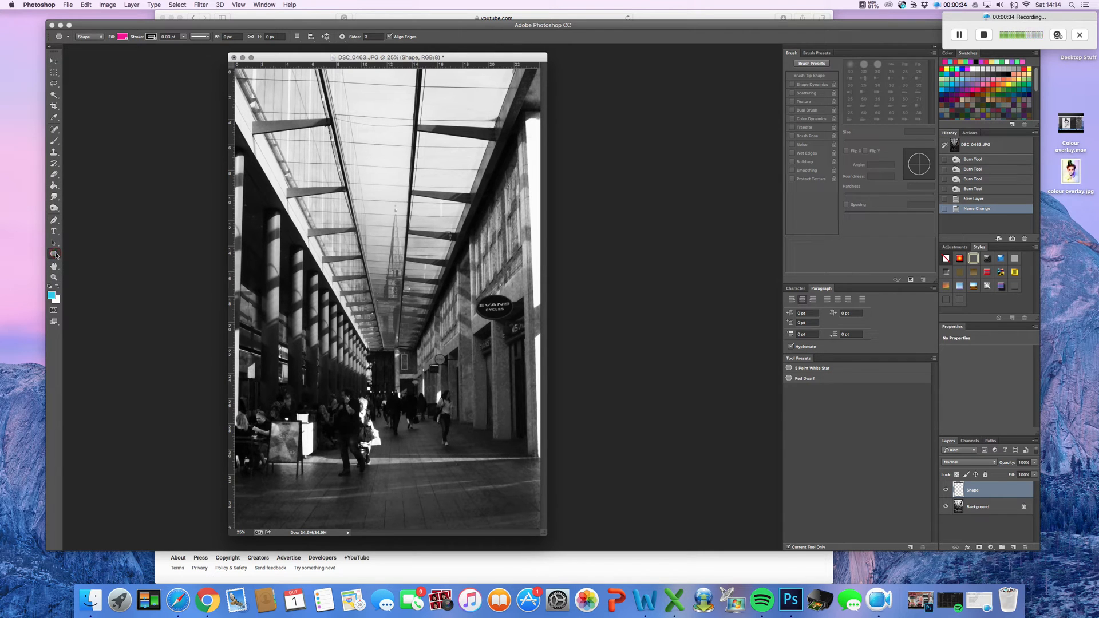
click(55, 256)
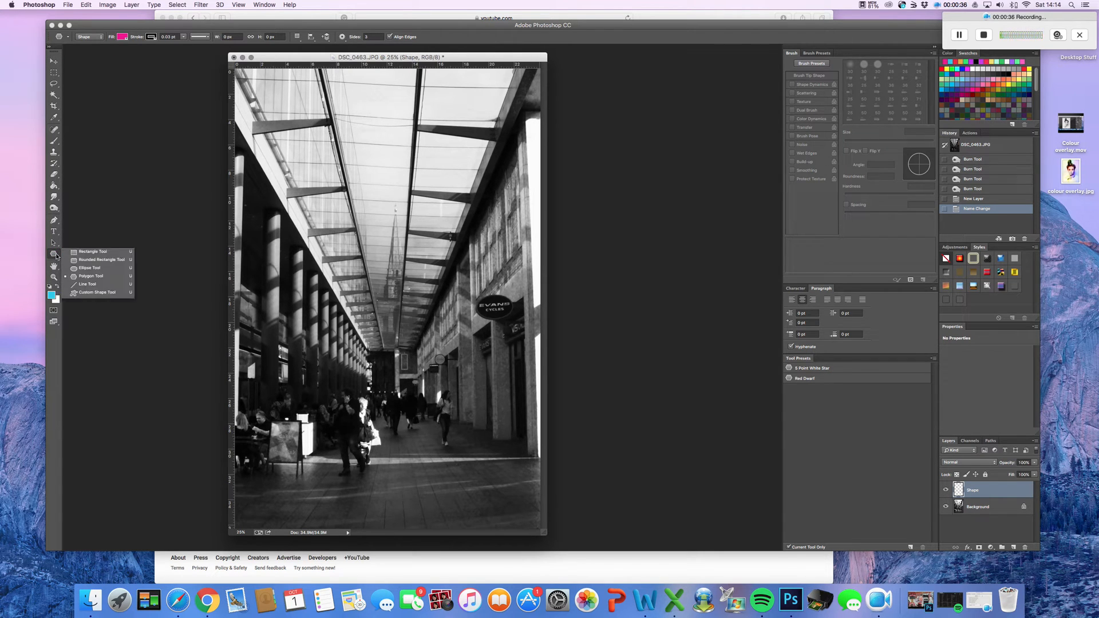
click(90, 279)
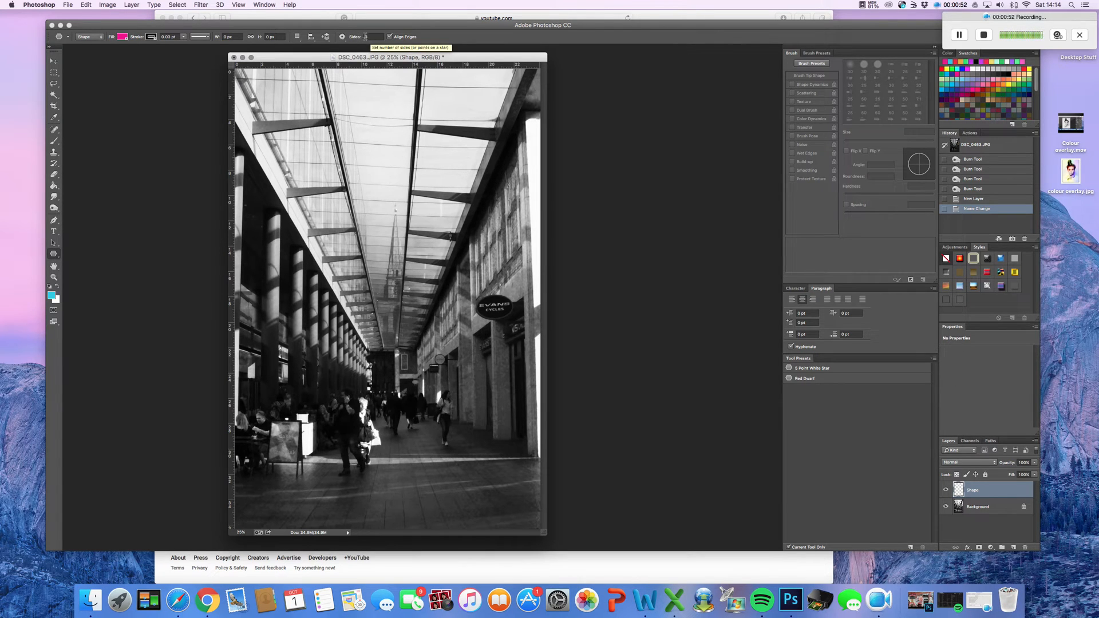
click(122, 38)
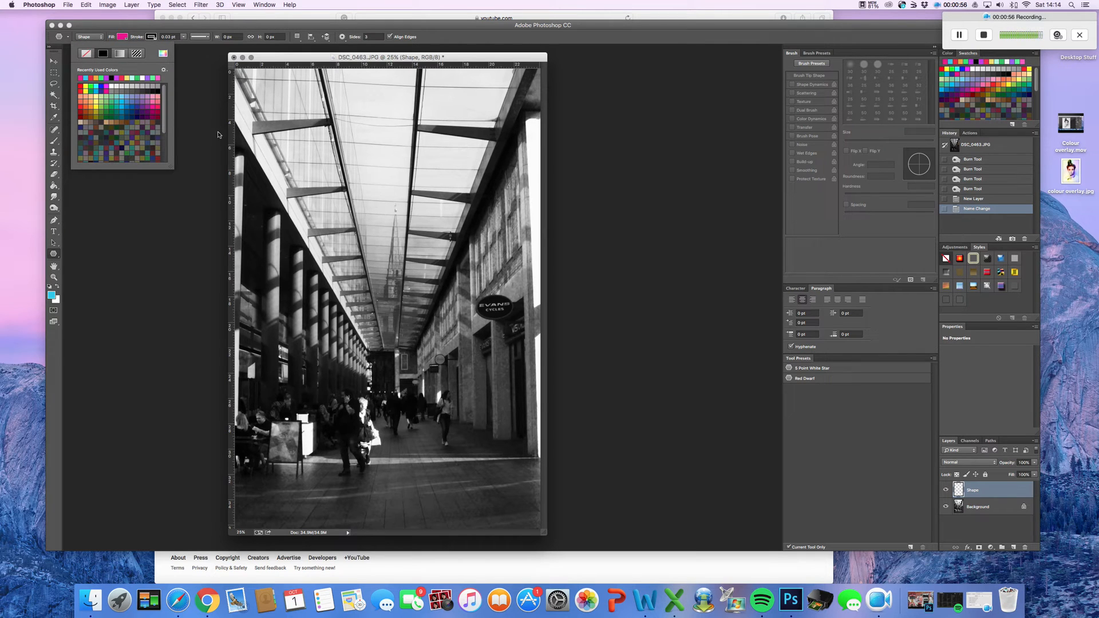
click(133, 36)
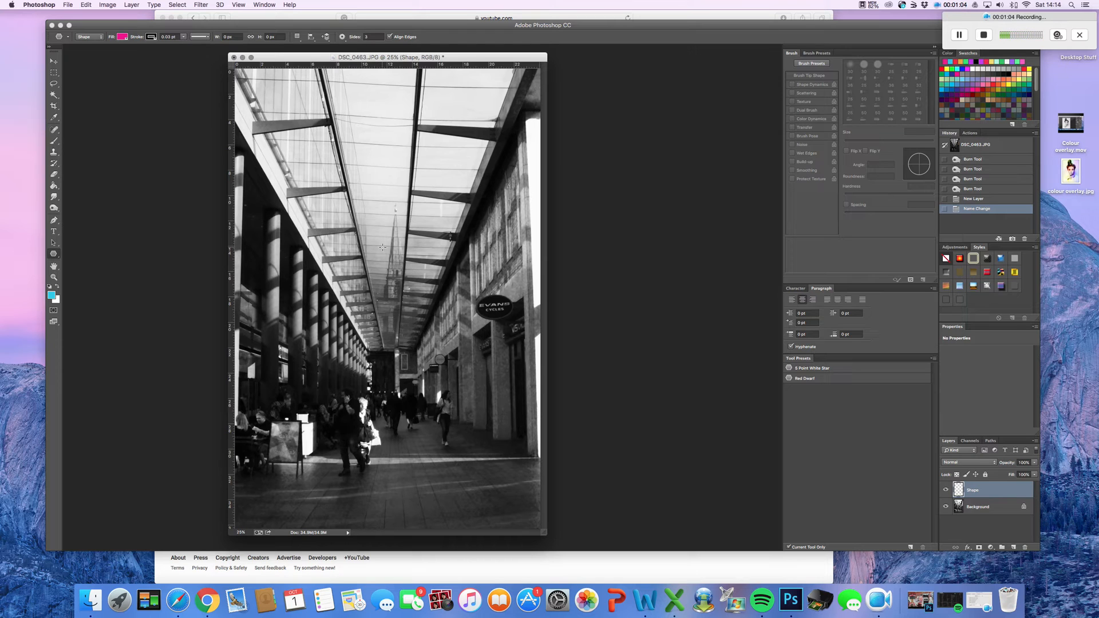
drag(432, 349, 430, 249)
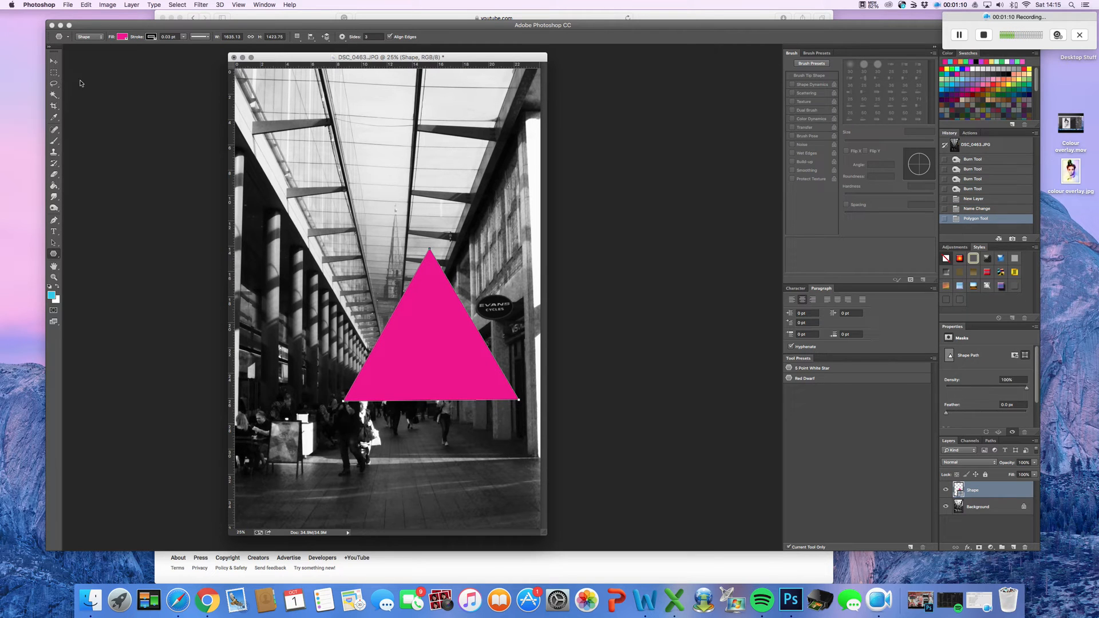
click(53, 61)
drag(431, 360, 408, 306)
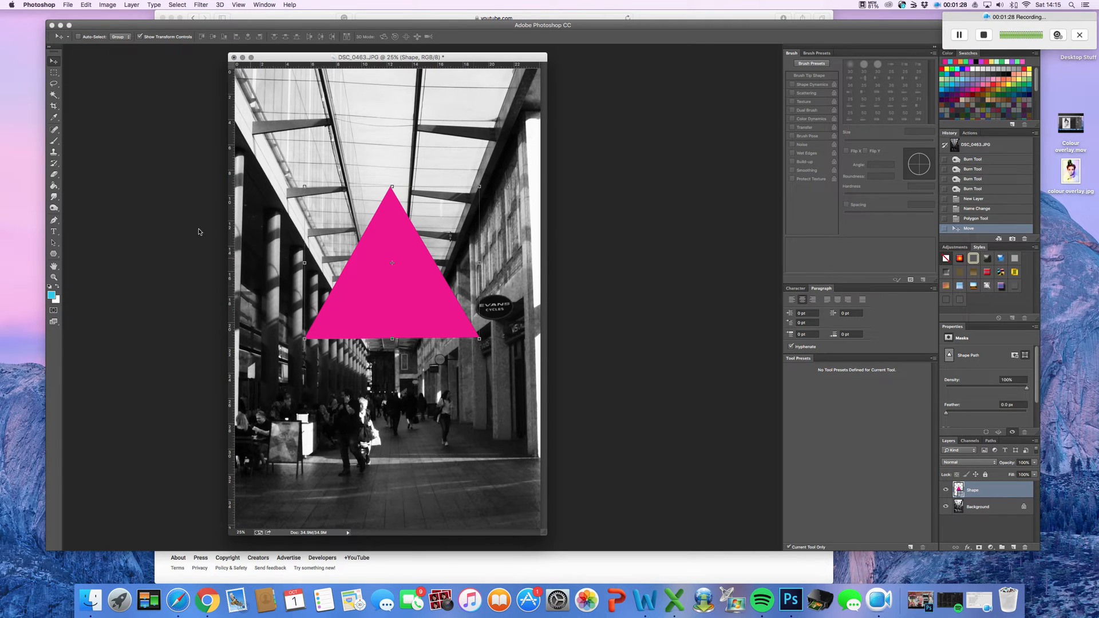
Choose the Magic Wand tool and rasterize the Shape layer
click(55, 96)
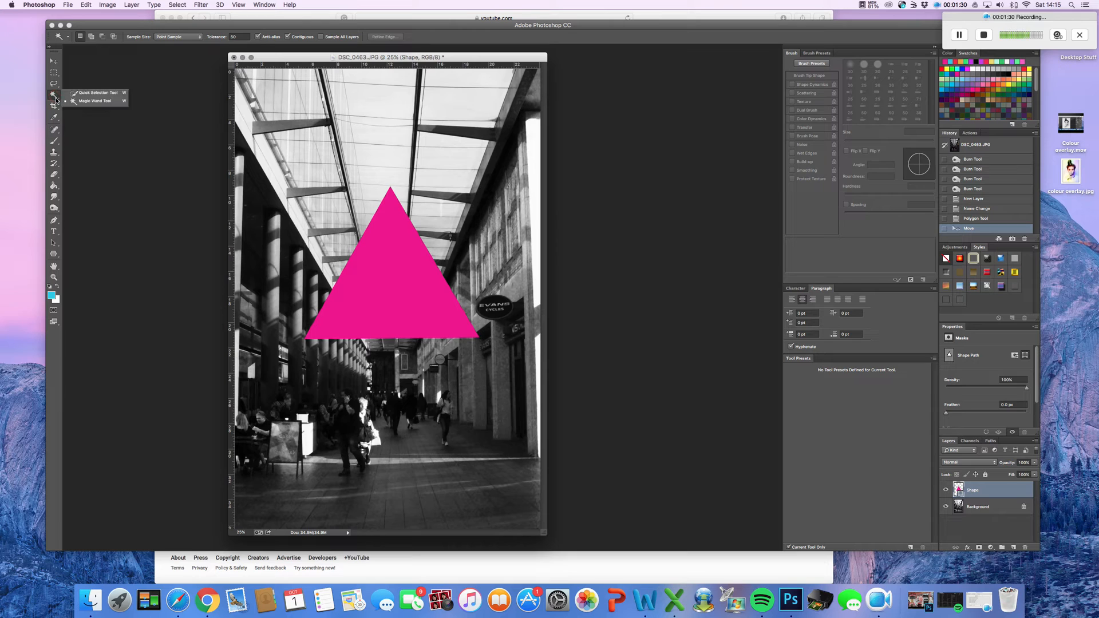
click(95, 100)
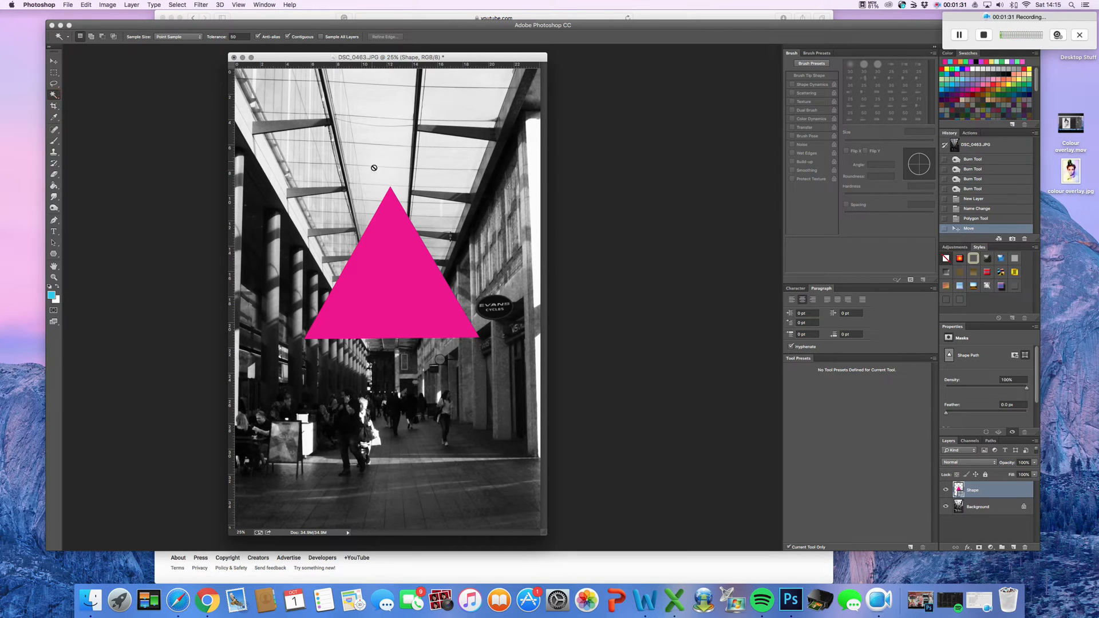
click(343, 179)
click(606, 189)
right_click(986, 492)
click(942, 335)
Select the pink triangle's area with the Magic Wand
click(440, 195)
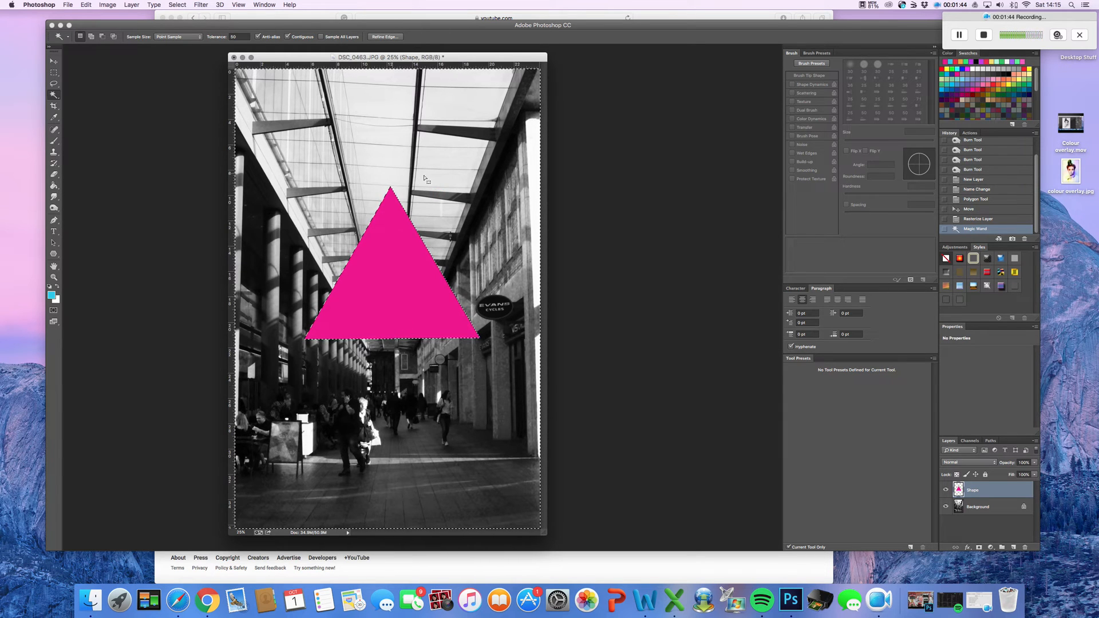
click(394, 266)
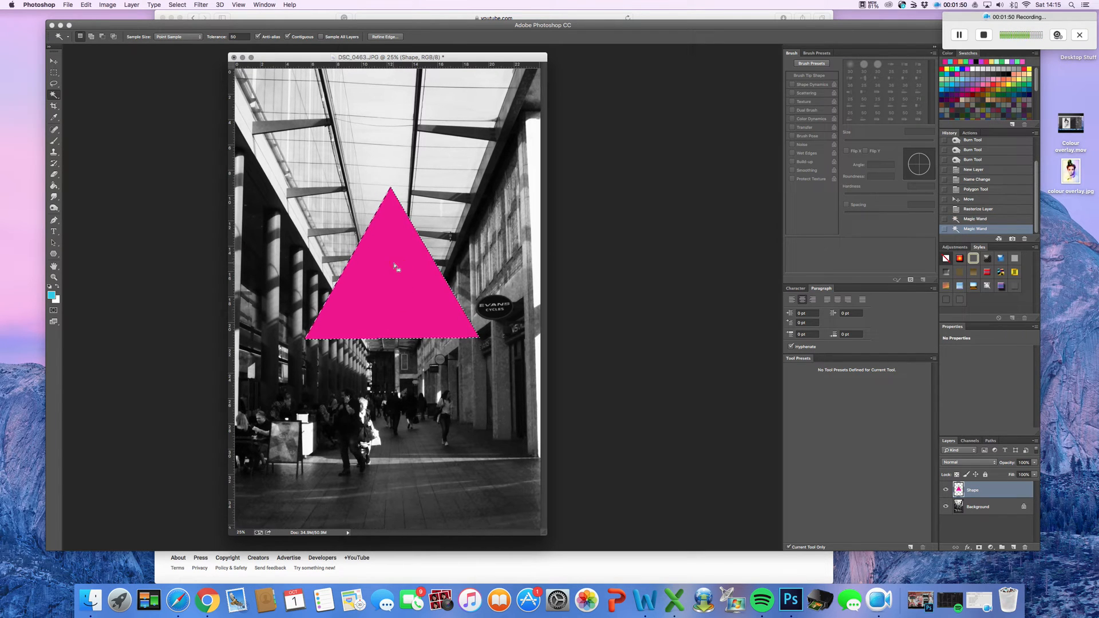
key(super+d)
click(408, 261)
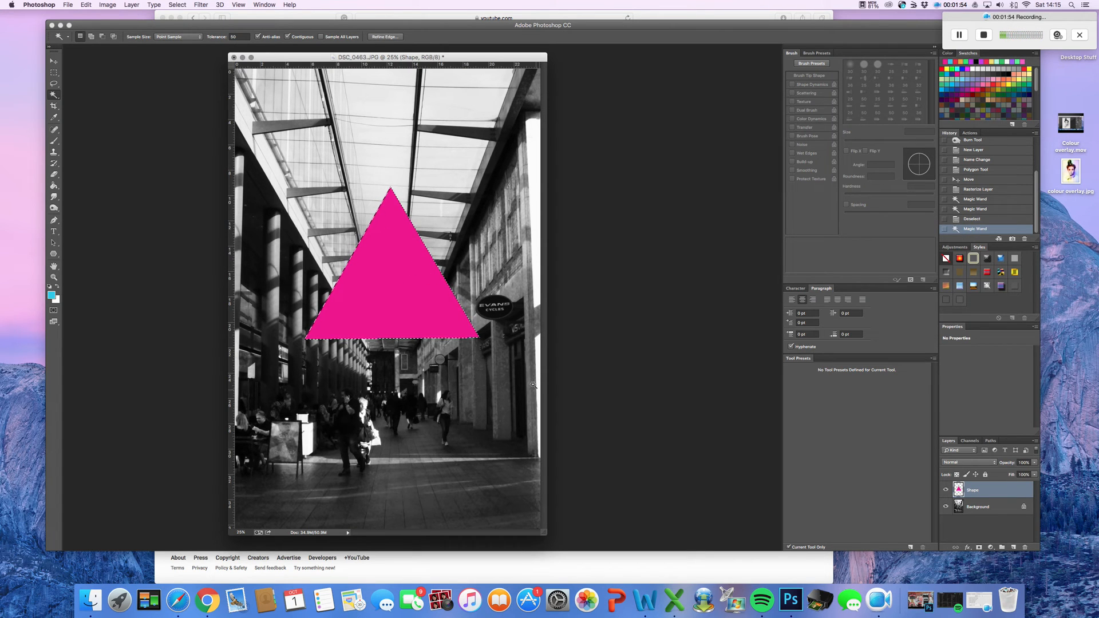
Hide the Shape layer and make the Background layer active, keeping the triangular selection
click(946, 490)
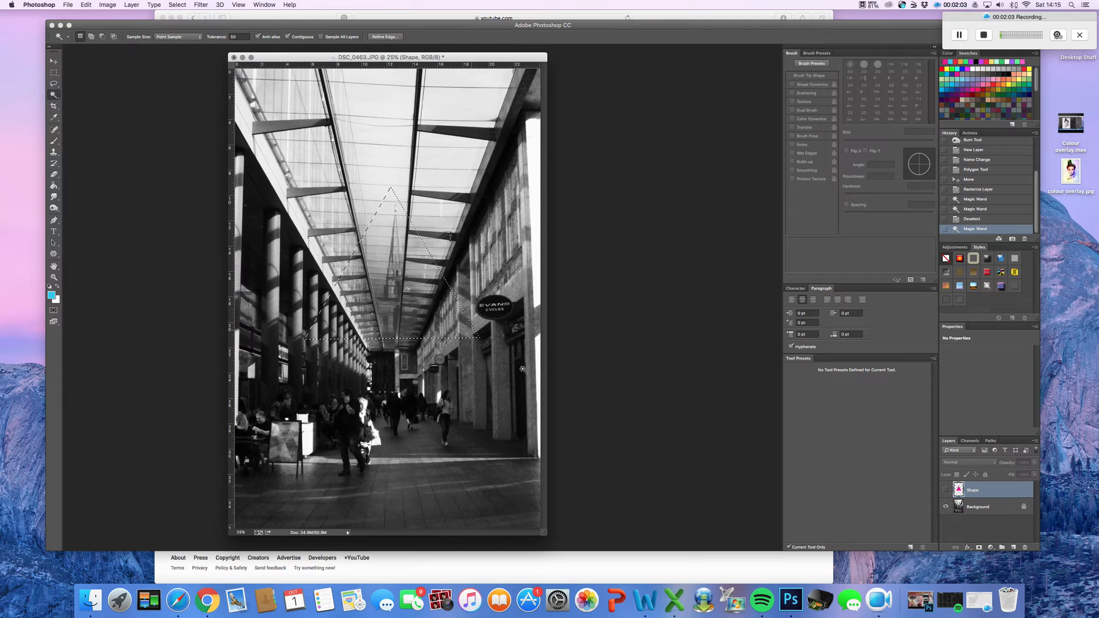
click(53, 63)
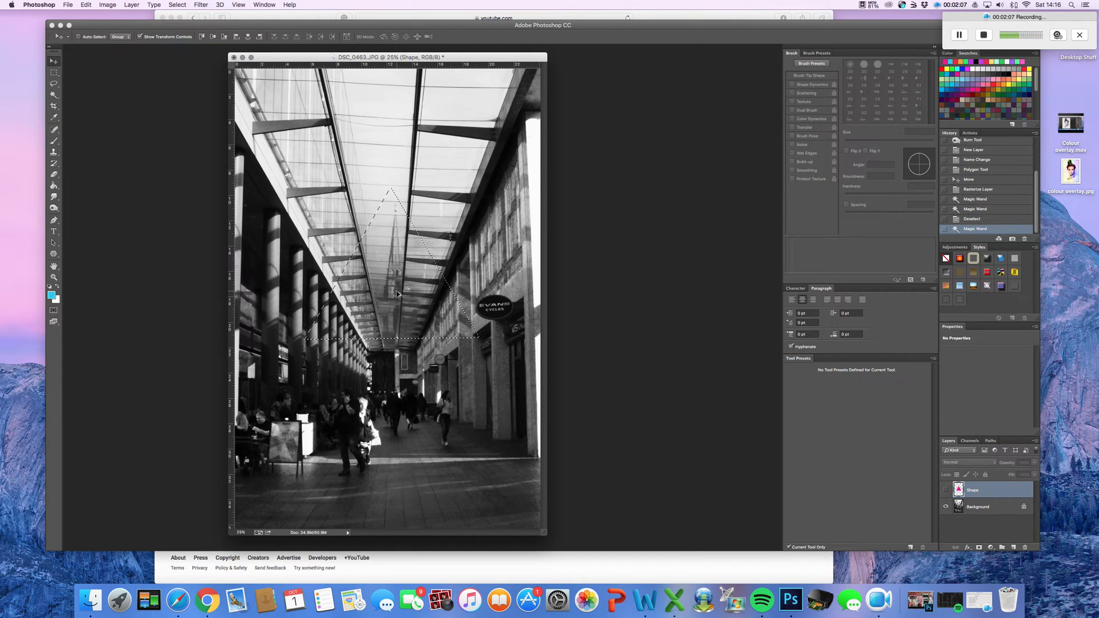
click(399, 293)
click(612, 188)
click(978, 507)
click(382, 294)
mouse_move(382, 293)
mouse_down()
mouse_move(448, 282)
mouse_move(363, 308)
mouse_move(408, 288)
mouse_move(393, 318)
mouse_move(404, 294)
mouse_up()
click(85, 5)
key(super+t)
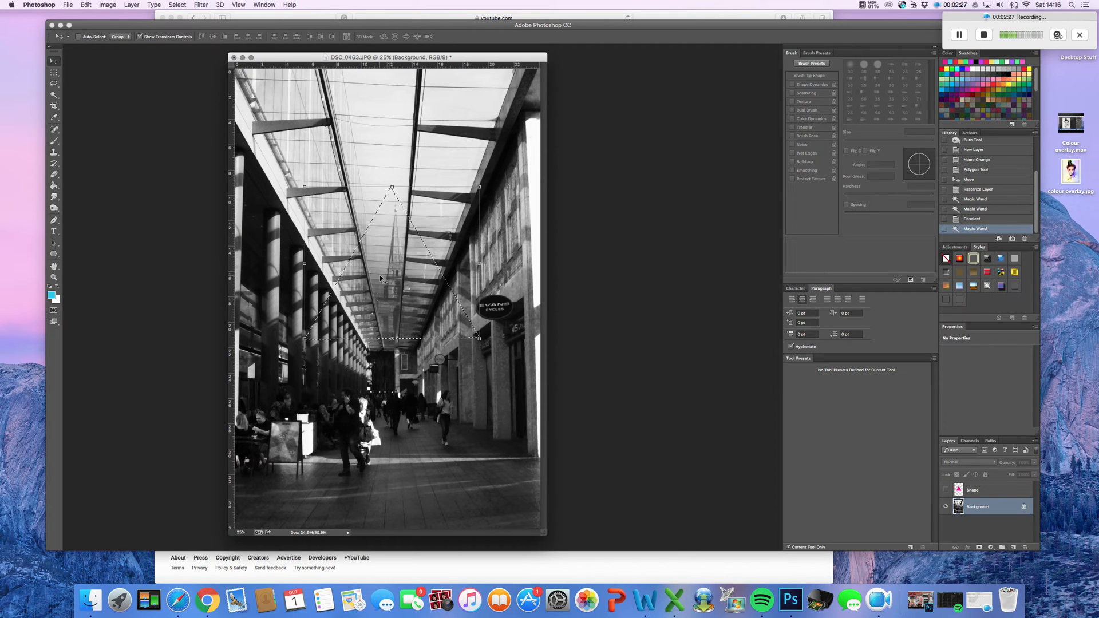
Copy the triangular selection of the photo, paste it onto a new layer and shift the pasted piece slightly upward
key(super+c)
click(1013, 548)
key(super+v)
mouse_move(426, 259)
mouse_down()
mouse_move(400, 265)
mouse_move(433, 244)
mouse_up()
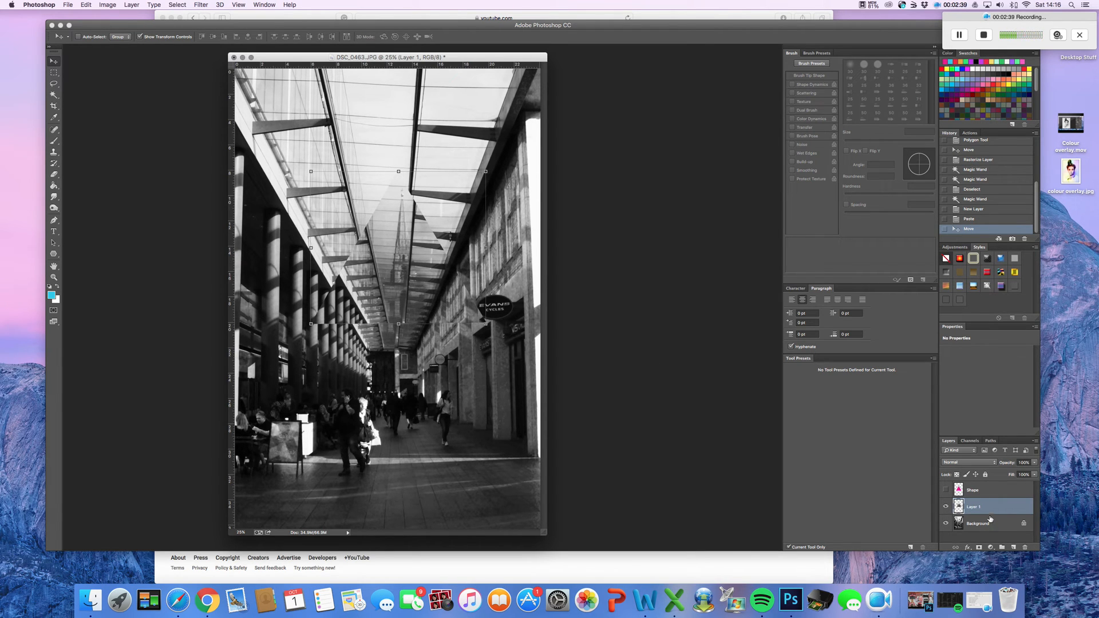
mouse_move(423, 296)
mouse_down()
mouse_move(390, 234)
mouse_move(402, 294)
mouse_up()
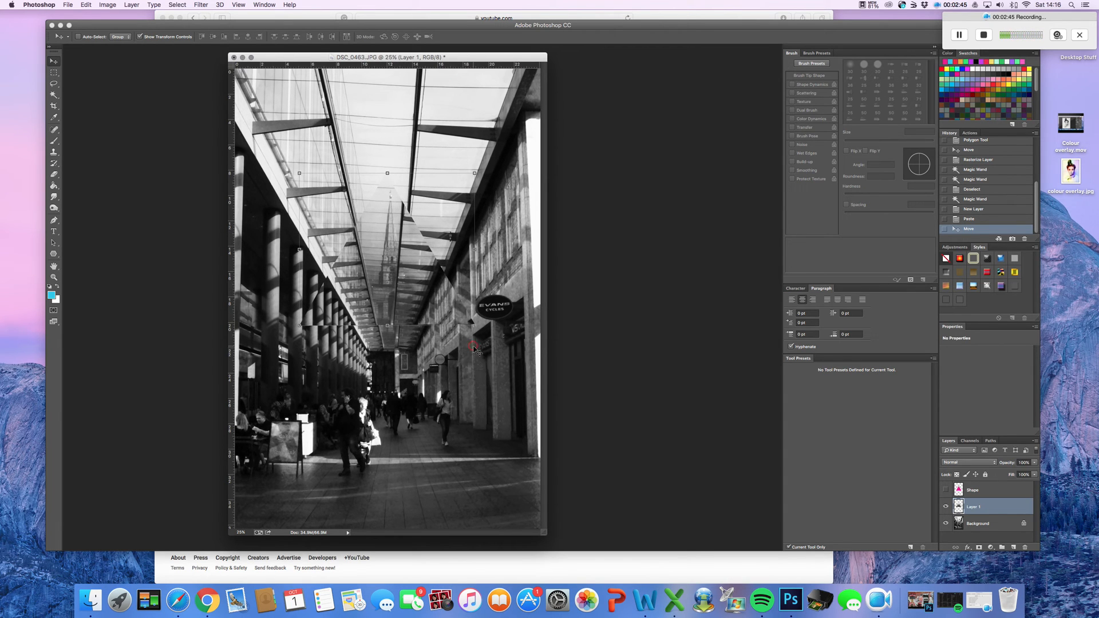
mouse_move(412, 264)
mouse_down()
mouse_move(409, 245)
mouse_move(410, 257)
mouse_up()
Rotate the pasted triangle about 180° so it points down, enlarge it to about 125% and position it over the upper glass roof
drag(477, 160, 311, 303)
drag(473, 321, 518, 357)
drag(452, 293, 431, 227)
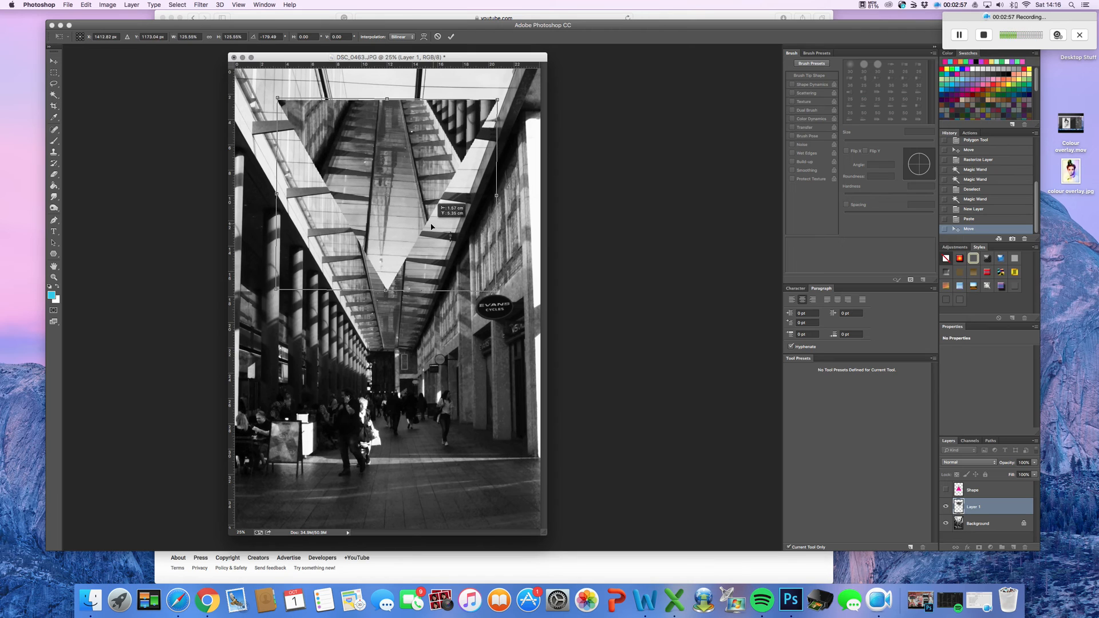
key(Return)
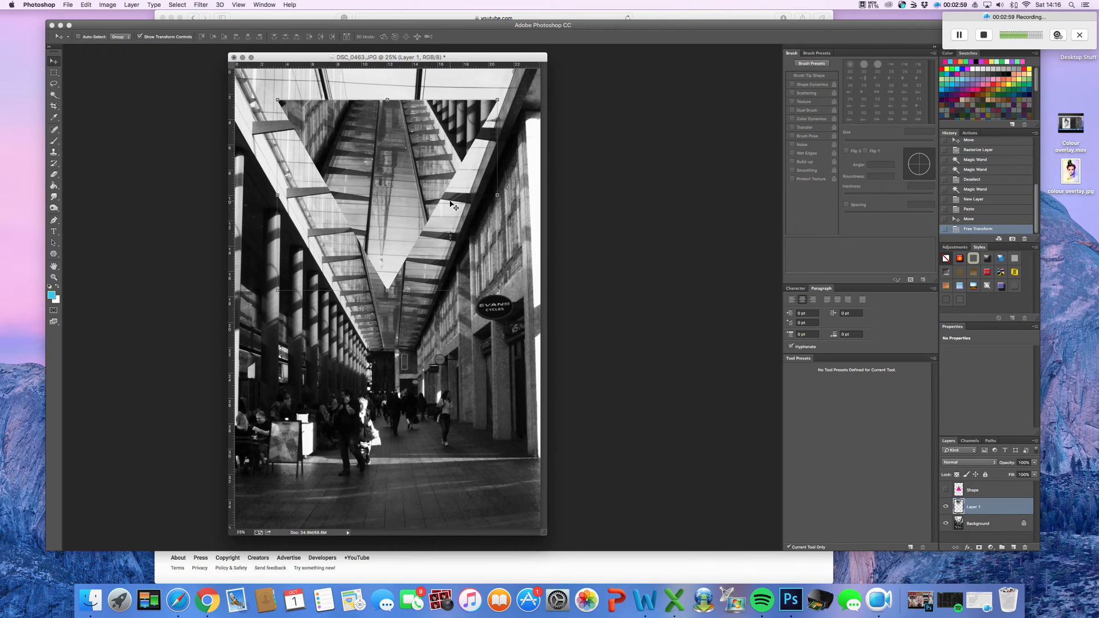
Duplicate the inverted triangle lower down and give the copy a Multiply drop shadow with increased size, spread and distance
alt+drag(415, 144, 421, 213)
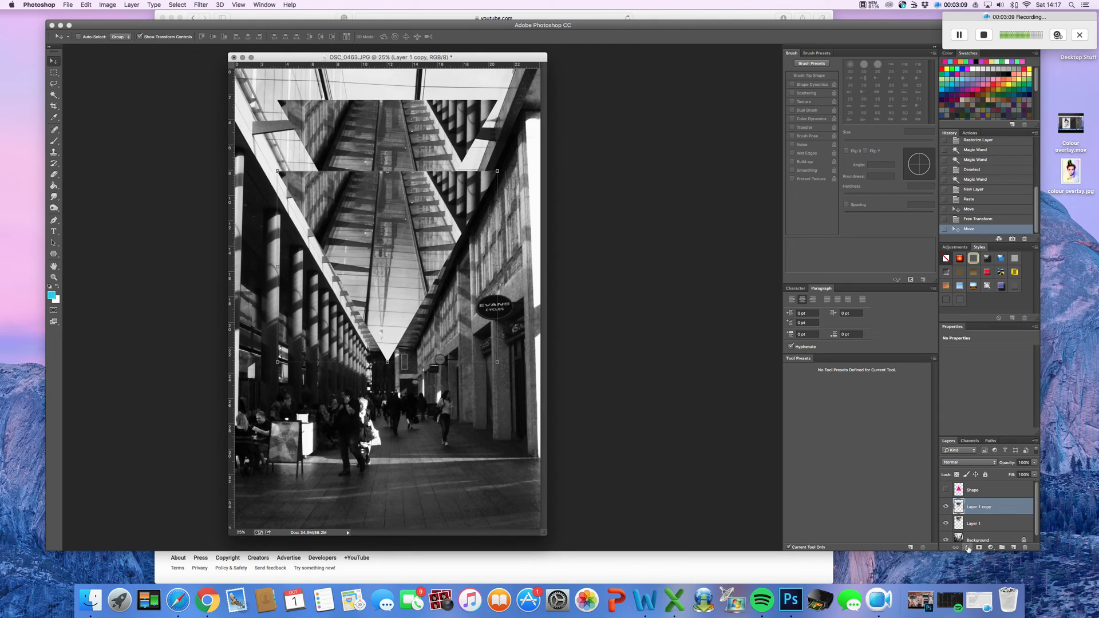
click(967, 549)
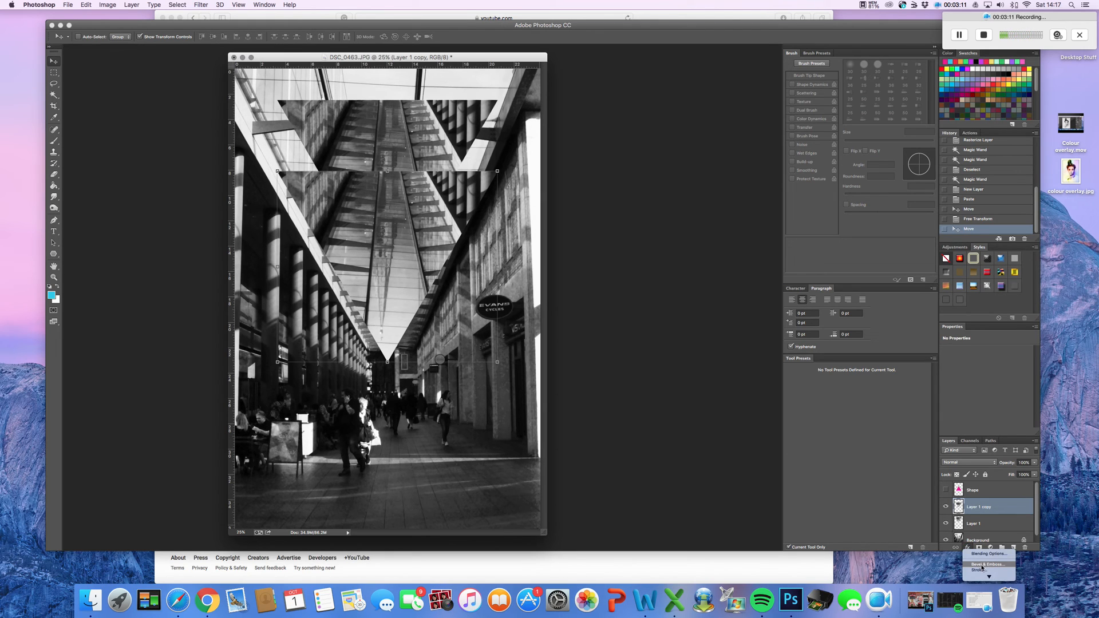
click(982, 571)
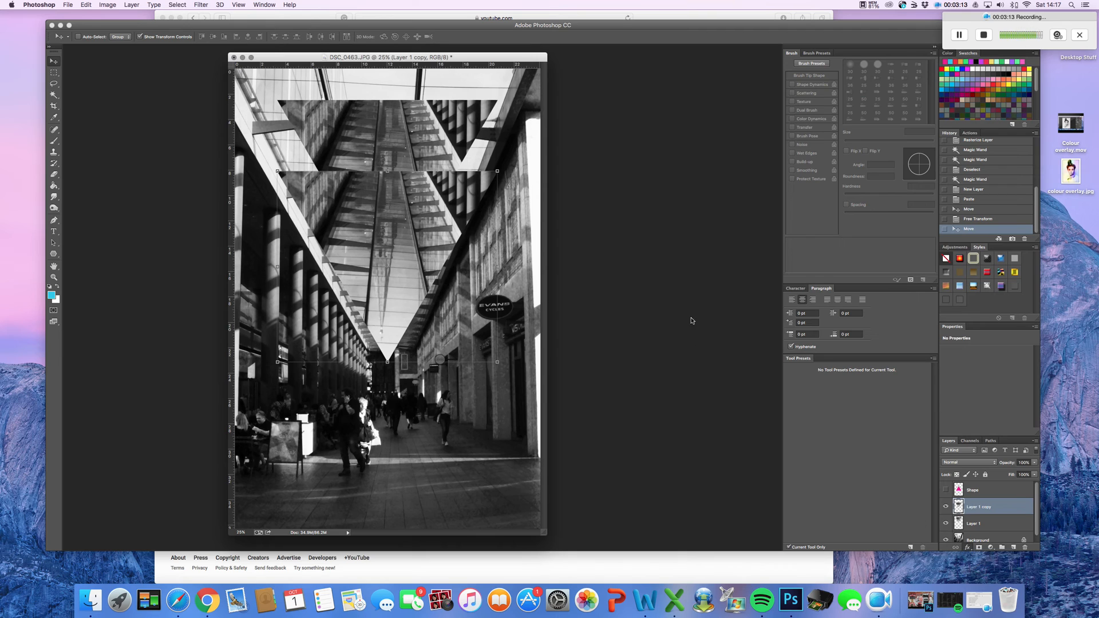
click(780, 301)
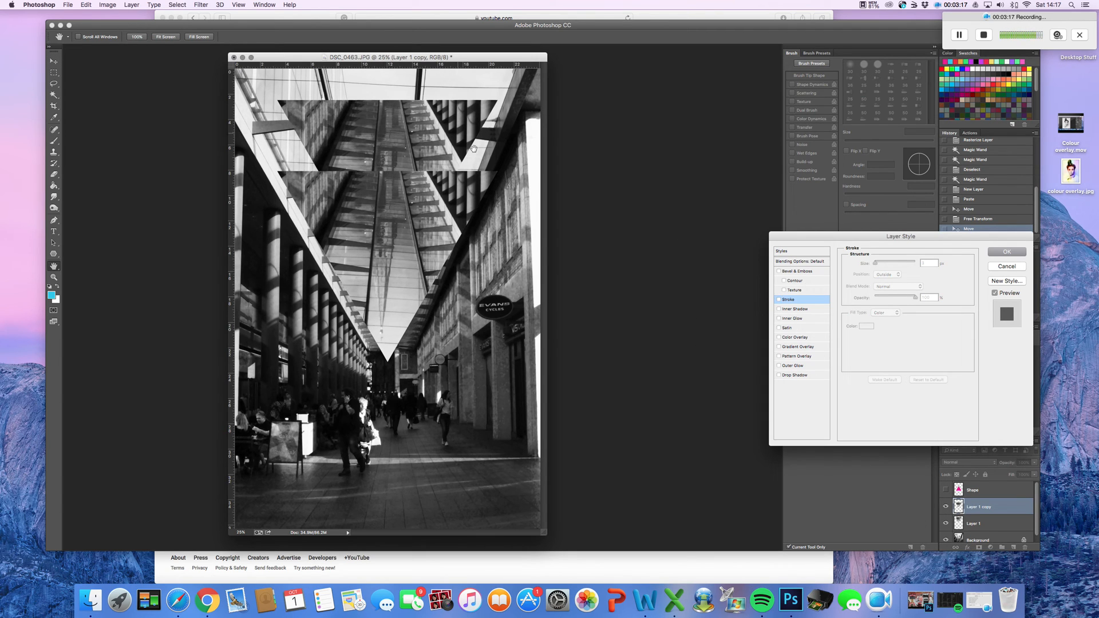
click(806, 310)
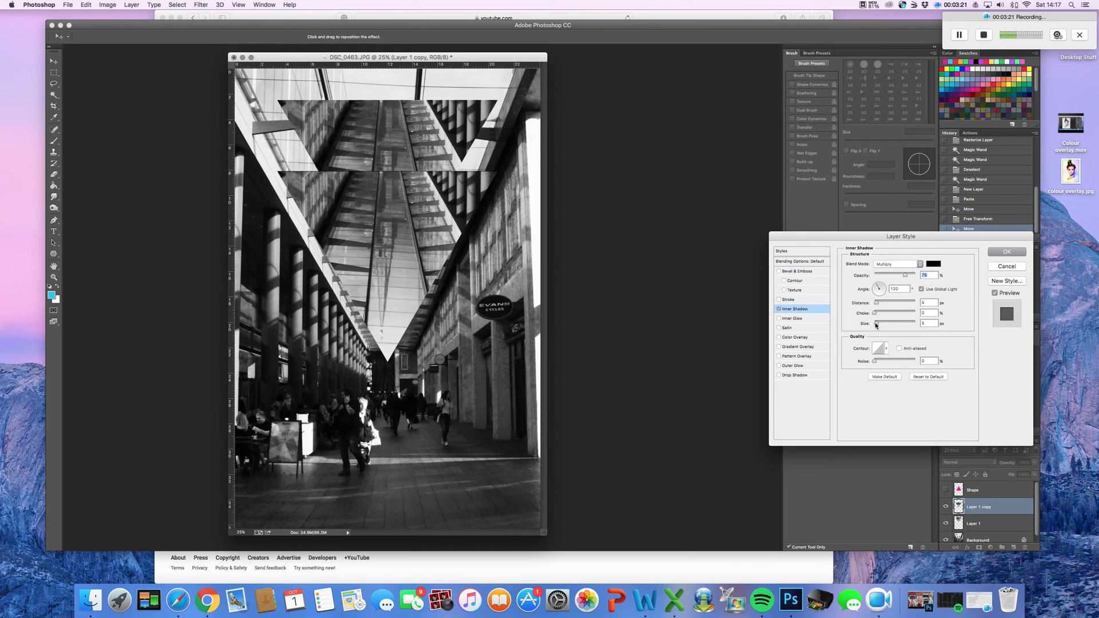
mouse_move(877, 323)
mouse_down()
mouse_move(909, 324)
mouse_move(869, 328)
mouse_up()
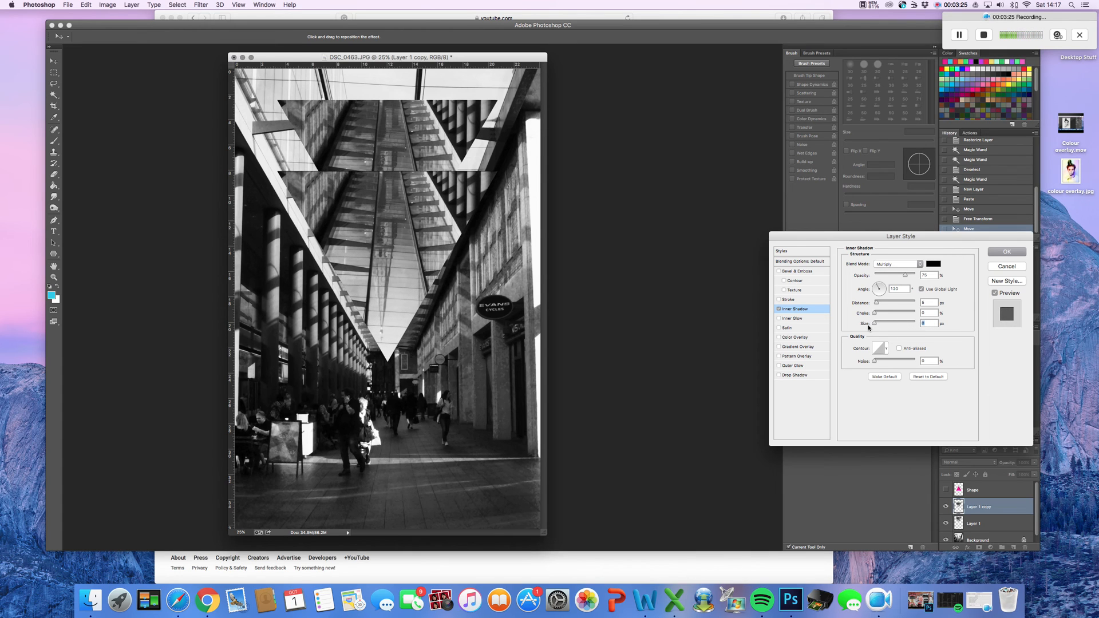
click(806, 375)
drag(874, 325, 903, 323)
drag(874, 313, 896, 304)
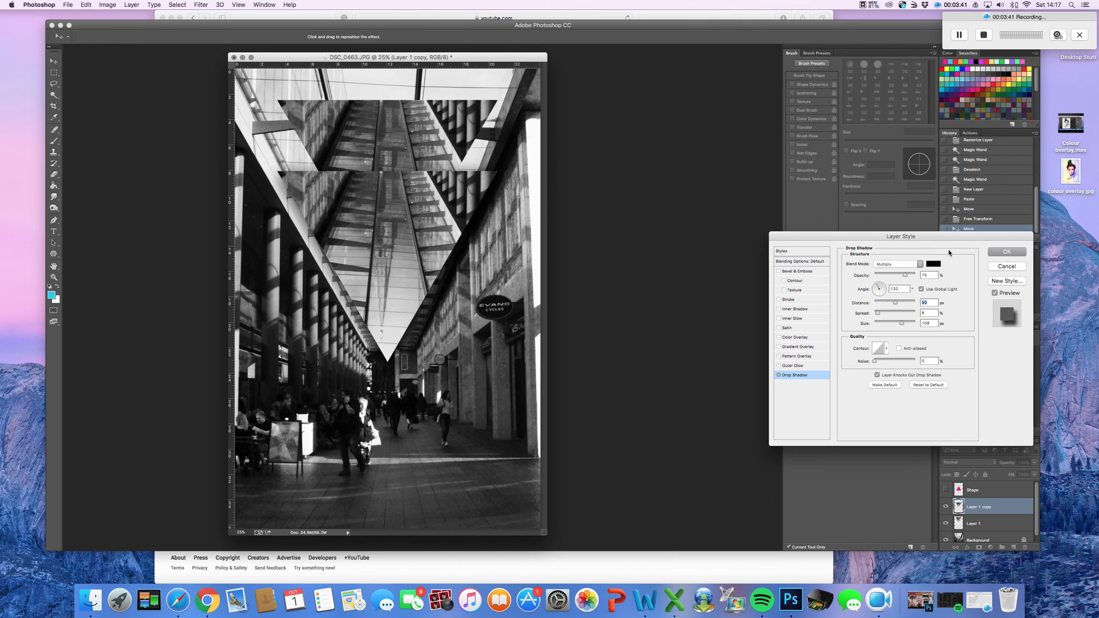
click(1007, 253)
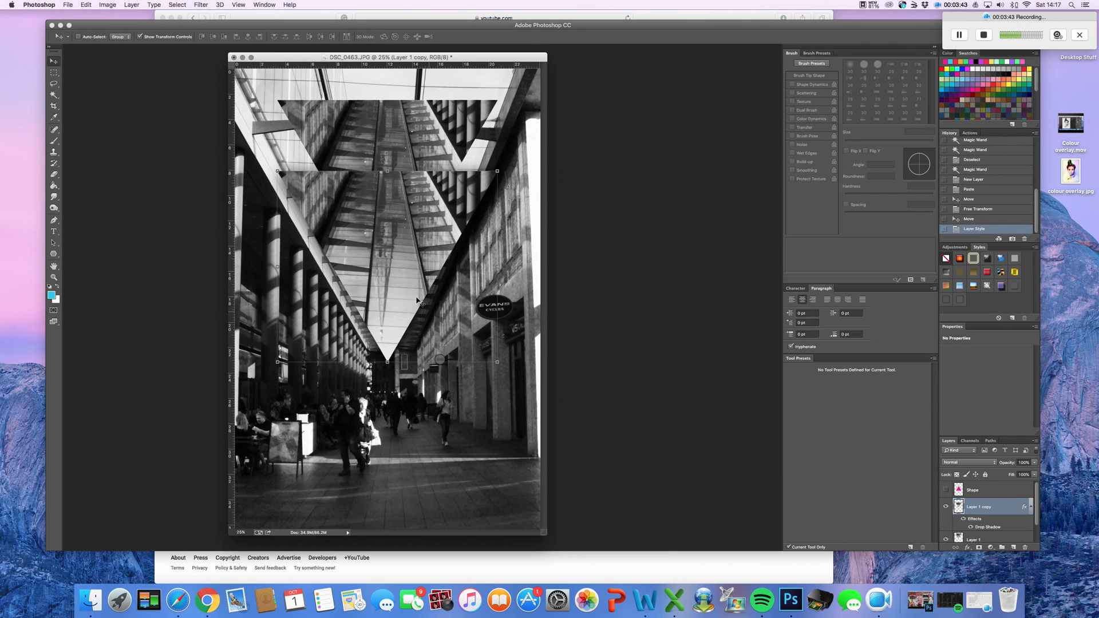